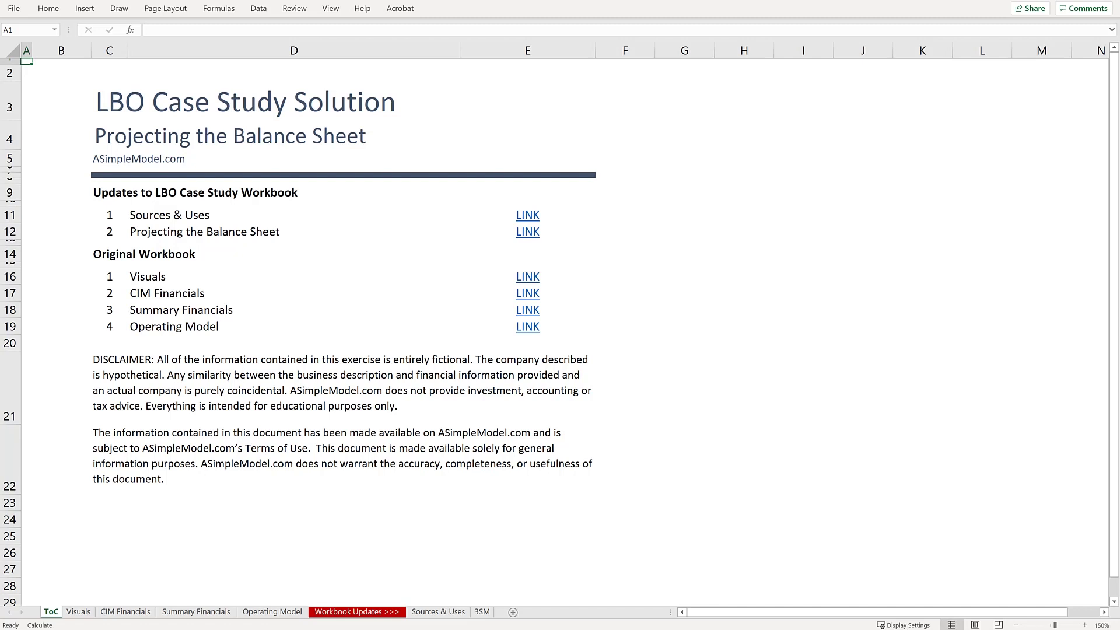
On the Operating Model sheet, select the cash flow labels from Cash Flow from Operating Activities to Ending Cash Balance
key(ctrl+Page_Down)
key(ctrl+Page_Down)
key(ctrl+Page_Down)
key(ctrl+Page_Down)
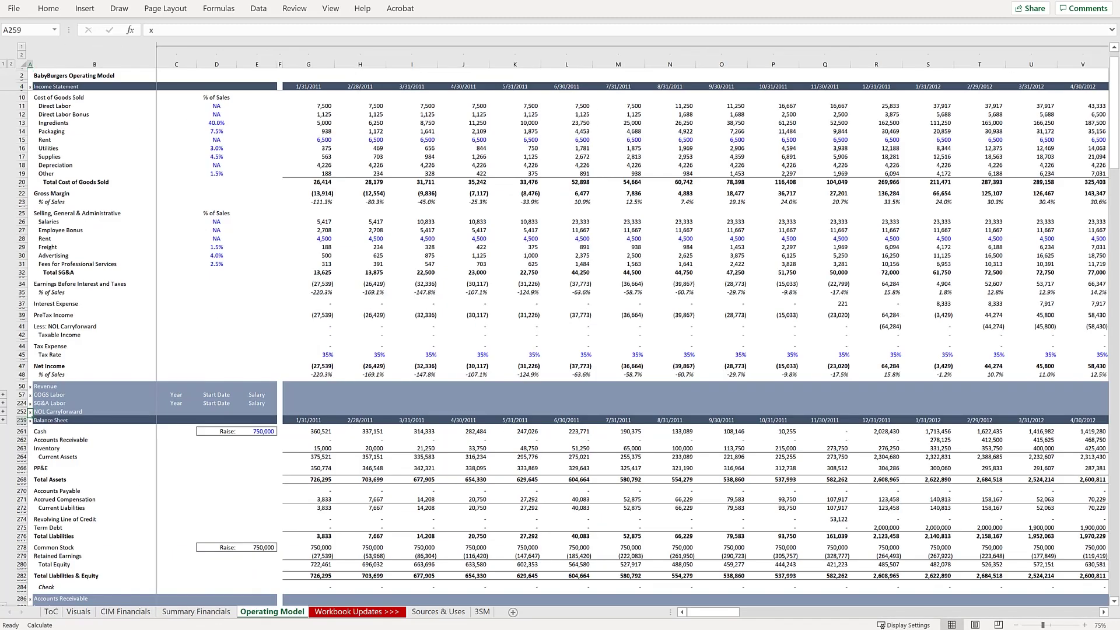
key(ctrl+Down)
key(ctrl+Down)
key(ctrl+Down)
key(ctrl+Down)
key(ctrl+Down)
key(ctrl+Down)
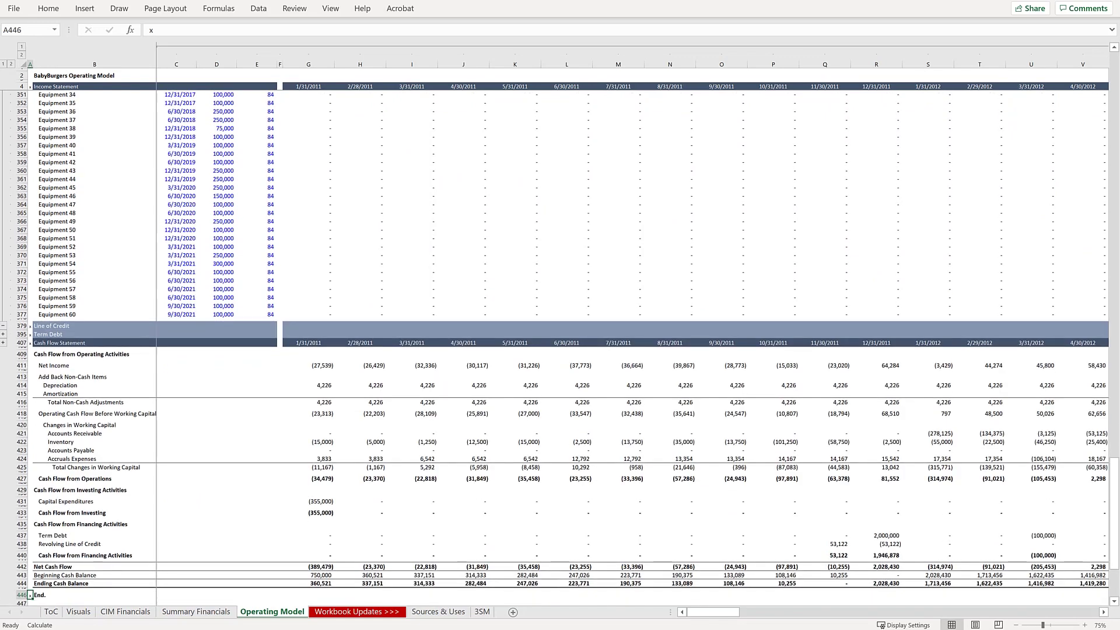
key(ctrl+Up)
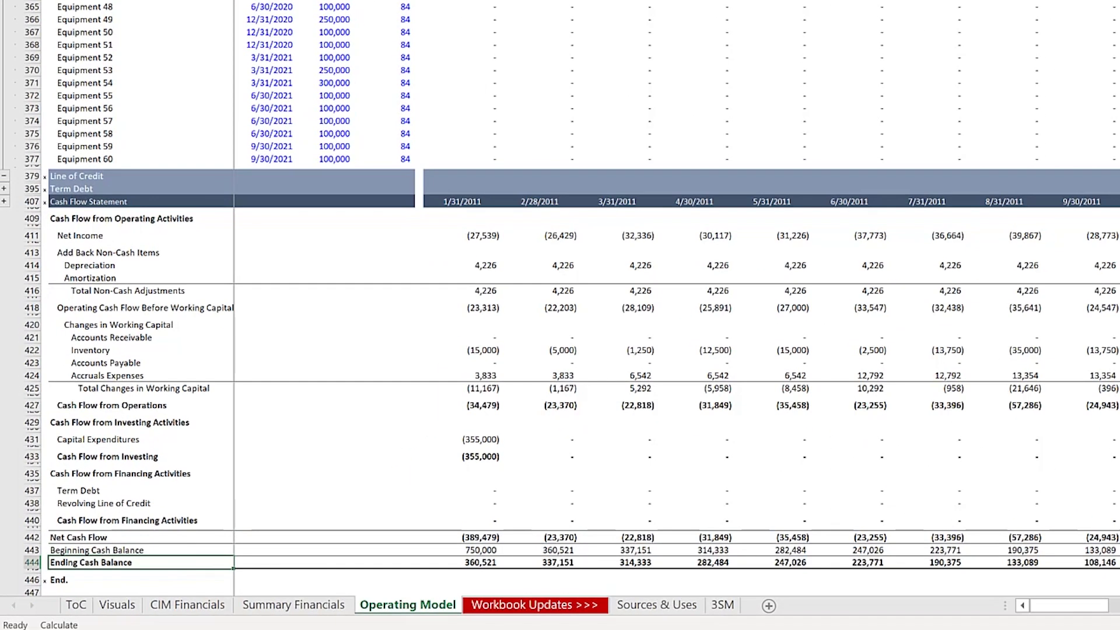
key(shift+Up)
key(shift+Up)
key(shift+Up)
key(shift+Up)
key(shift+Up)
key(shift+Up)
key(shift+Up)
key(shift+Up)
key(shift+Up)
key(shift+Up)
key(shift+Up)
key(shift+Up)
key(shift+Up)
key(shift+Up)
key(shift+Up)
key(shift+Up)
key(shift+Up)
key(shift+Up)
key(shift+Up)
key(shift+Up)
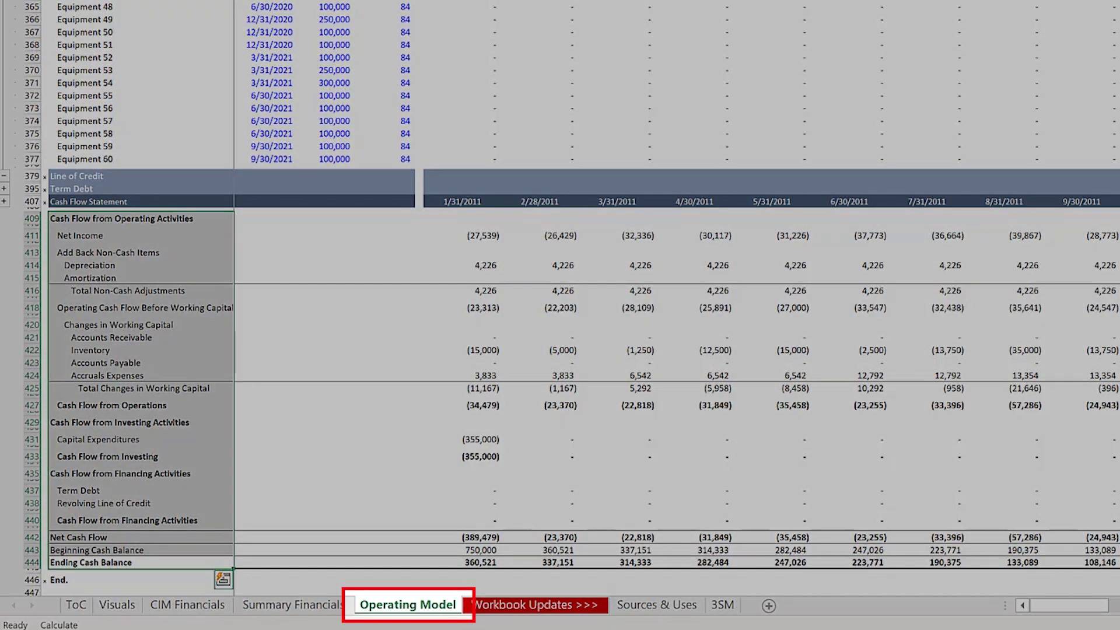
Copy the cash flow statement labels and paste them into column B of the 3SM sheet
key(ctrl+c)
key(ctrl+Page_Down)
key(ctrl+Page_Down)
key(ctrl+Page_Down)
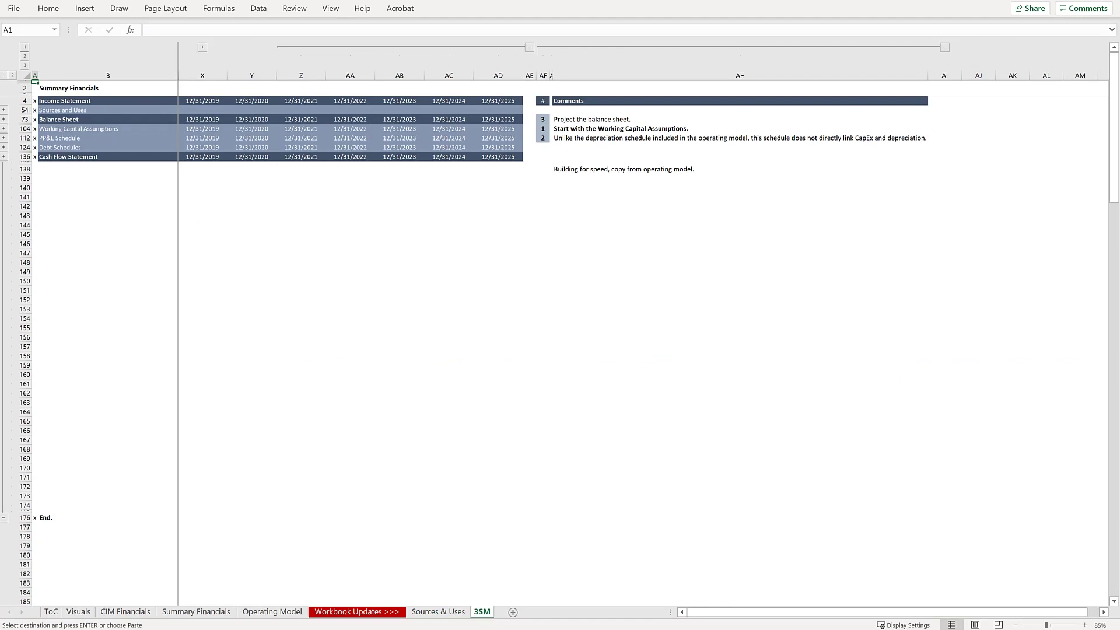
key(Down)
key(ctrl+v)
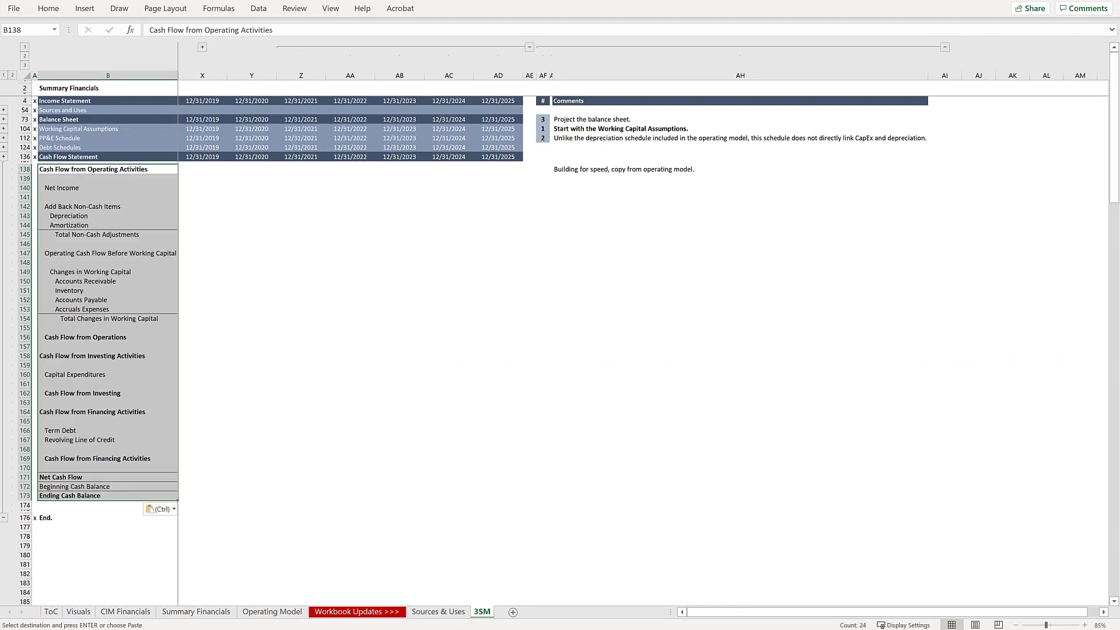
Set the height of blank spacer row 139 to 5
key(Down)
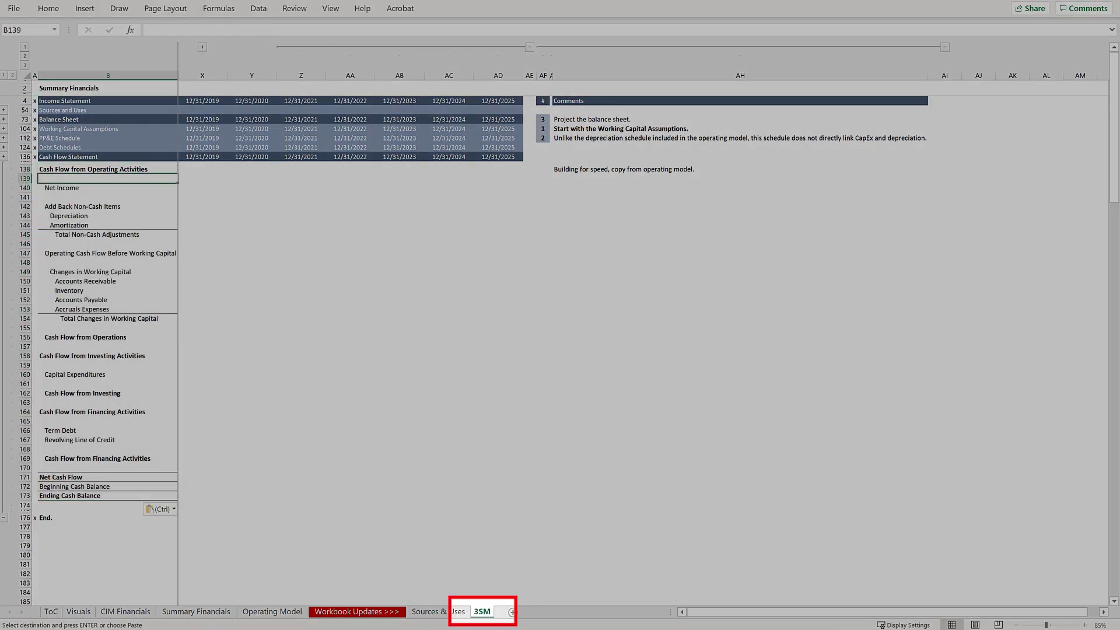
key(alt+h)
key(o)
key(h)
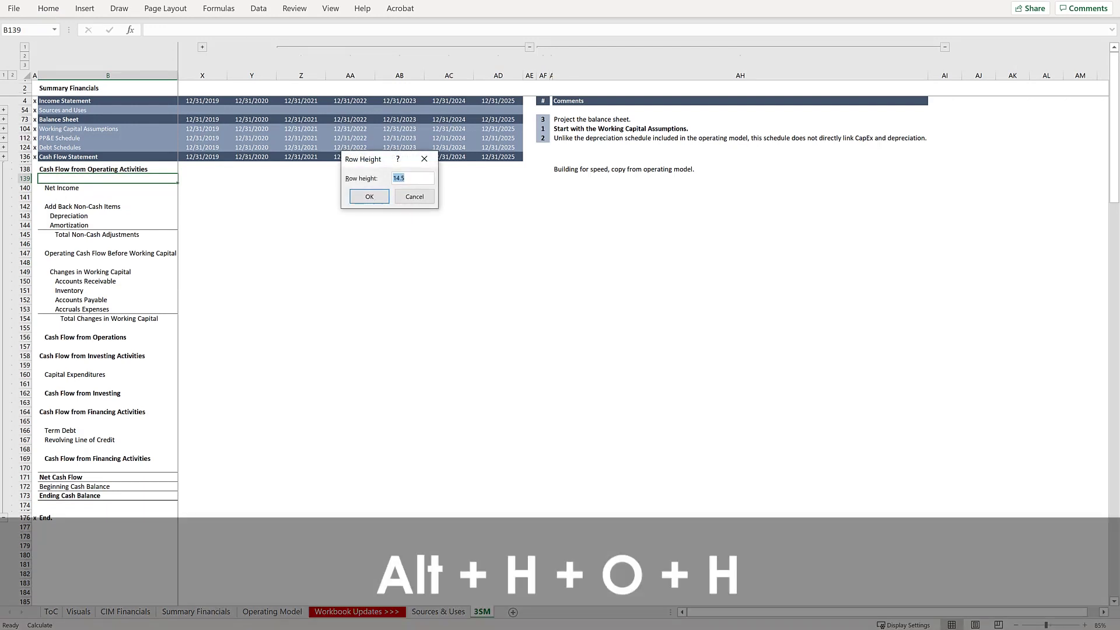
text(5)
key(Return)
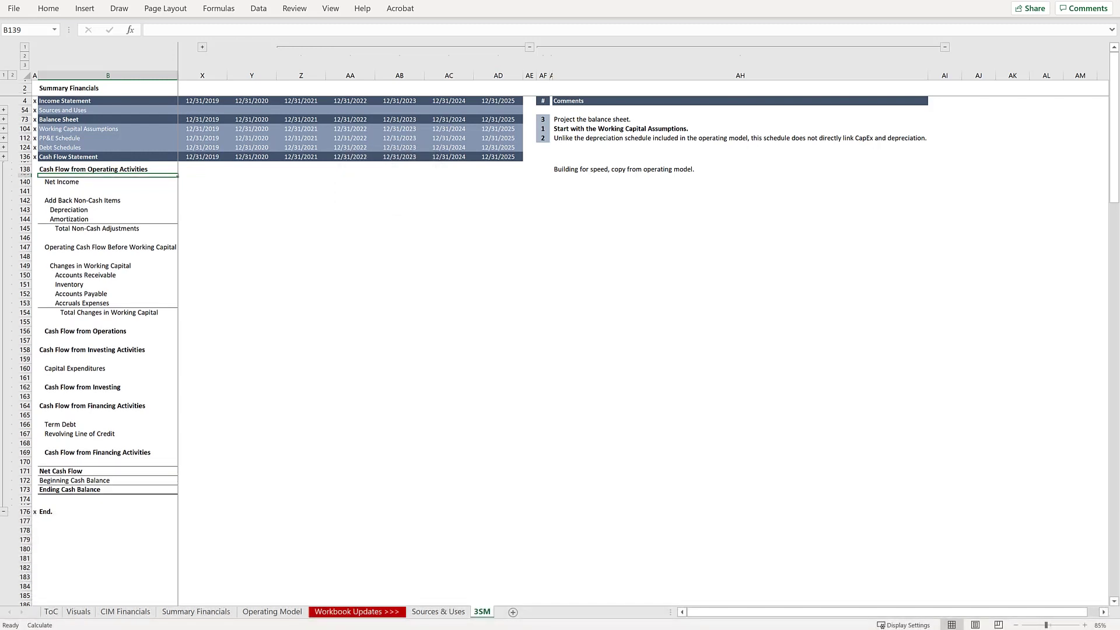
Repeat the height-5 setting on spacer rows 141, 146, 148, 155, 157, 159 and 161
key(Down)
key(Down)
key(F4)
key(Down)
key(Down)
key(Down)
key(Down)
key(Down)
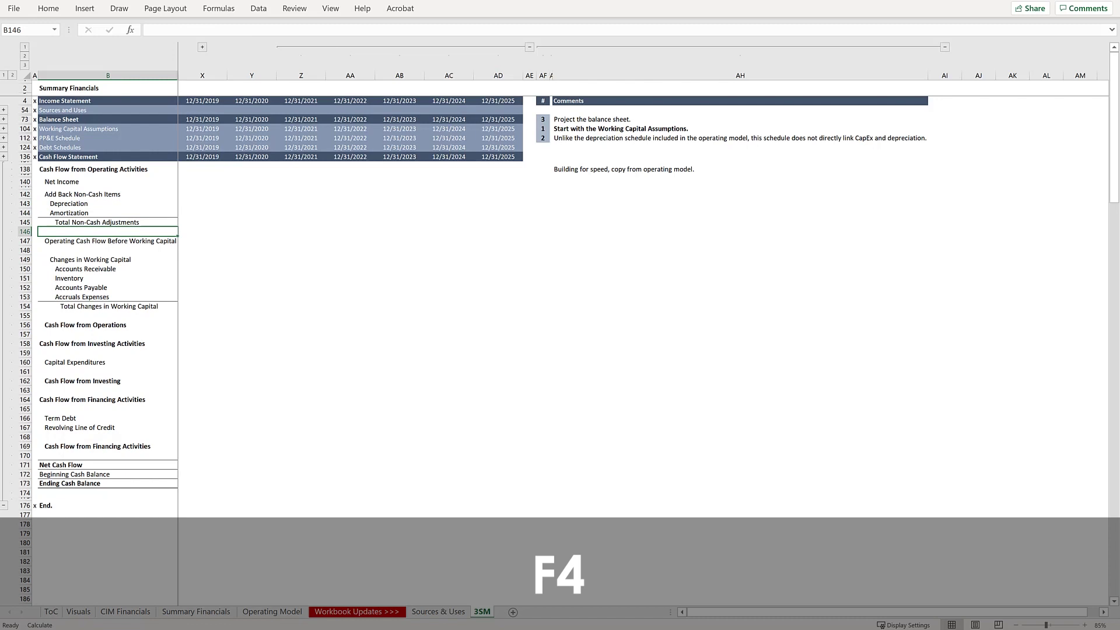
key(F4)
key(Down)
key(Down)
key(F4)
key(Down)
key(Down)
key(Down)
key(Down)
key(Down)
key(Down)
key(Down)
key(F4)
key(Down)
key(Down)
key(F4)
key(Down)
key(Down)
key(F4)
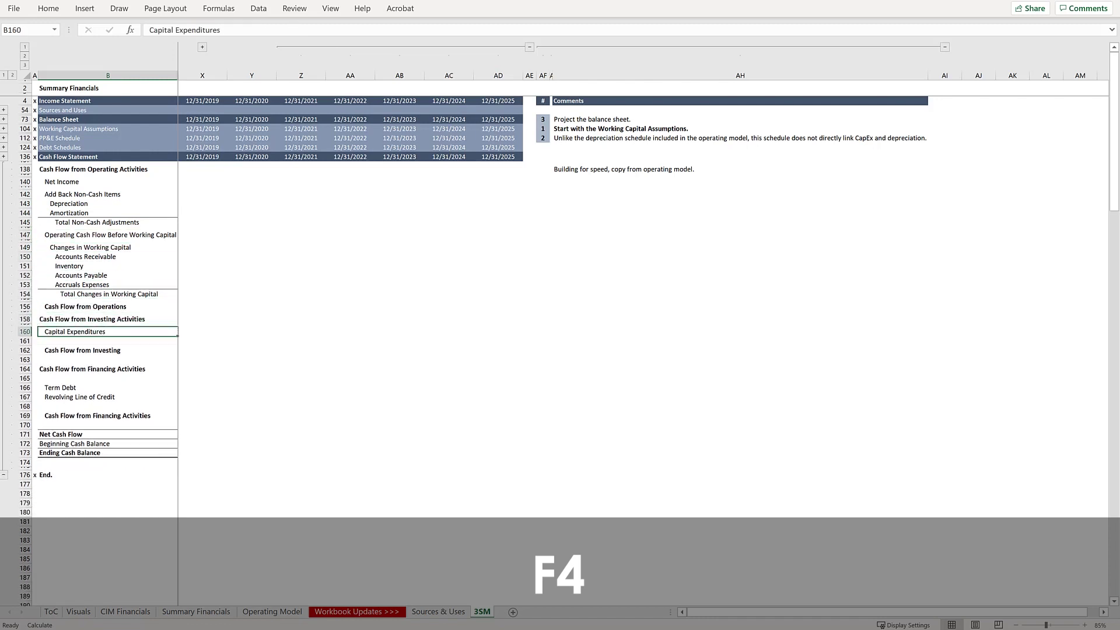
key(Down)
key(Down)
key(F4)
key(Down)
key(Down)
key(F4)
key(Down)
key(Down)
key(F4)
key(Down)
key(Down)
key(Down)
key(F4)
key(Down)
key(Down)
key(F4)
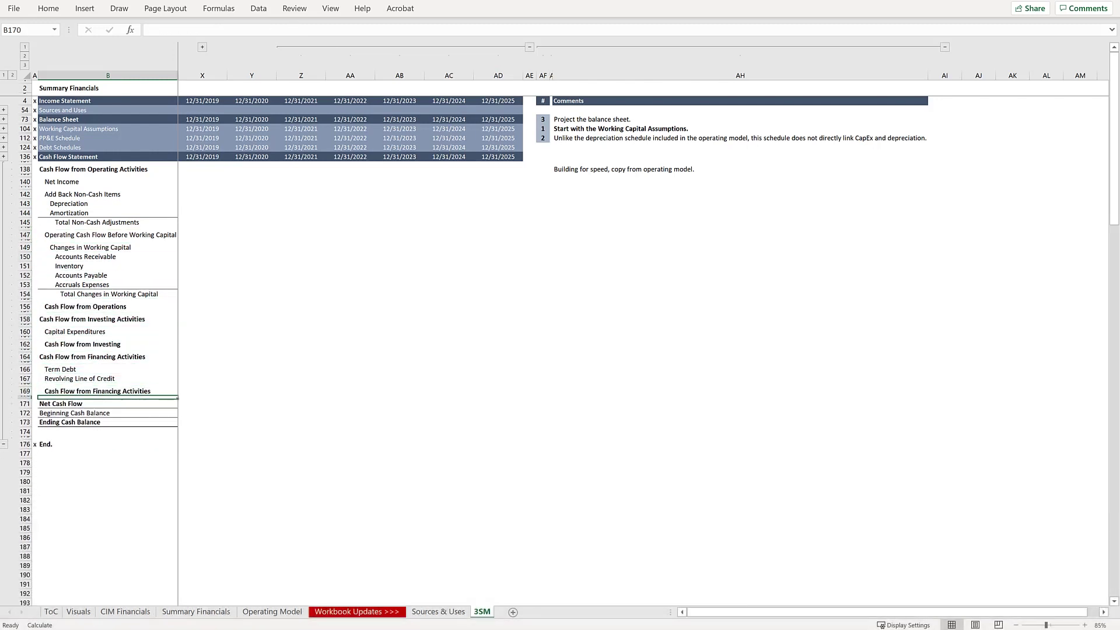
Insert two blank rows in the financing section starting at row 168
key(Up)
key(Up)
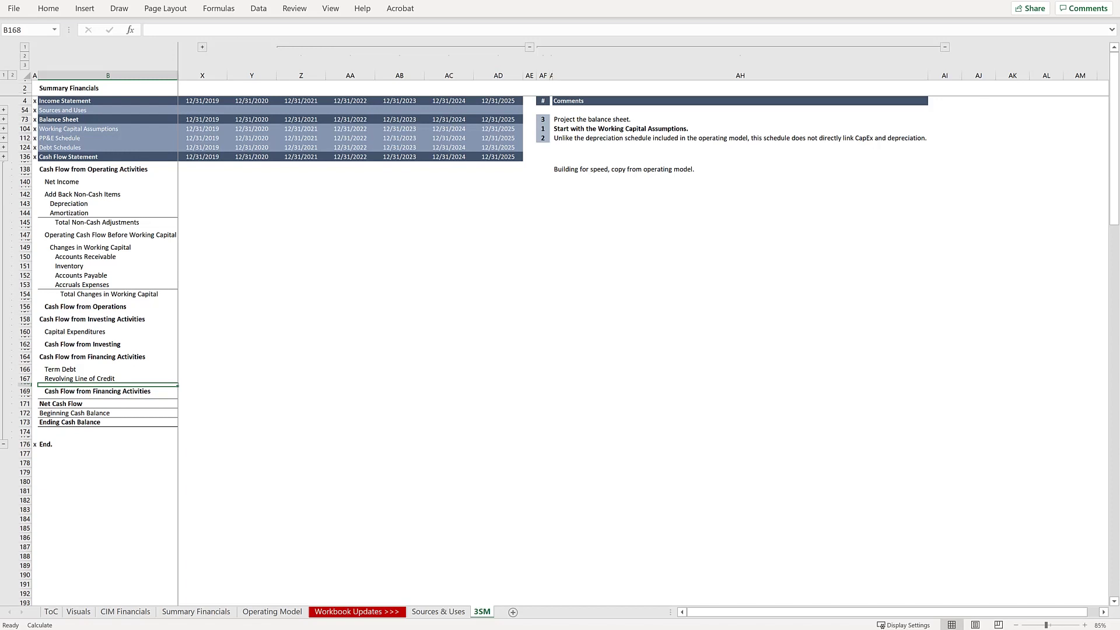
key(alt+o)
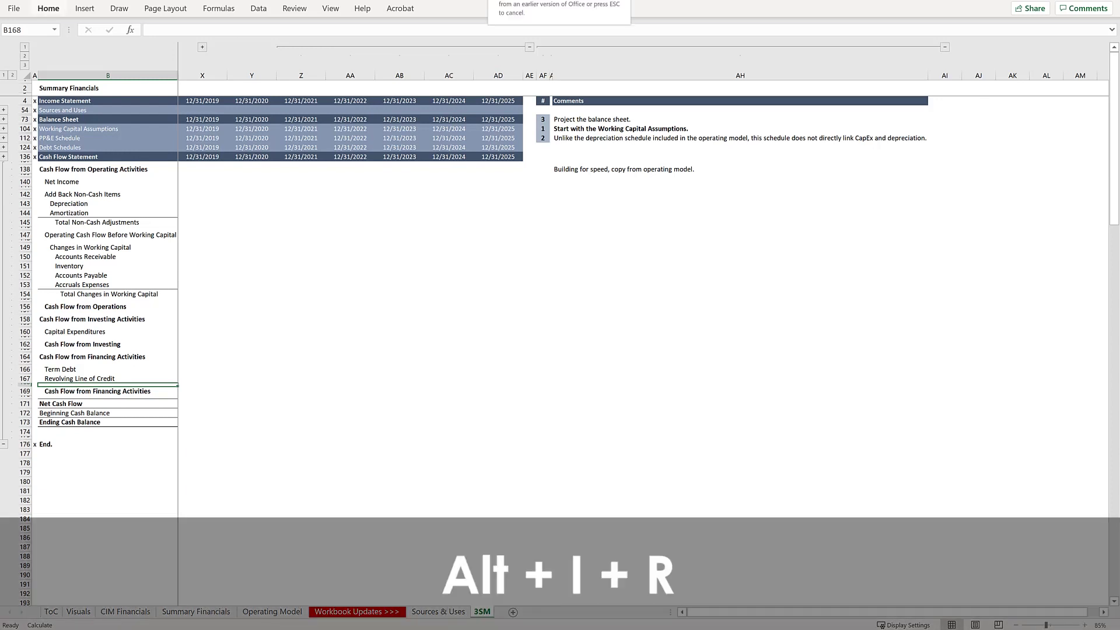
key(i)
key(r)
key(F4)
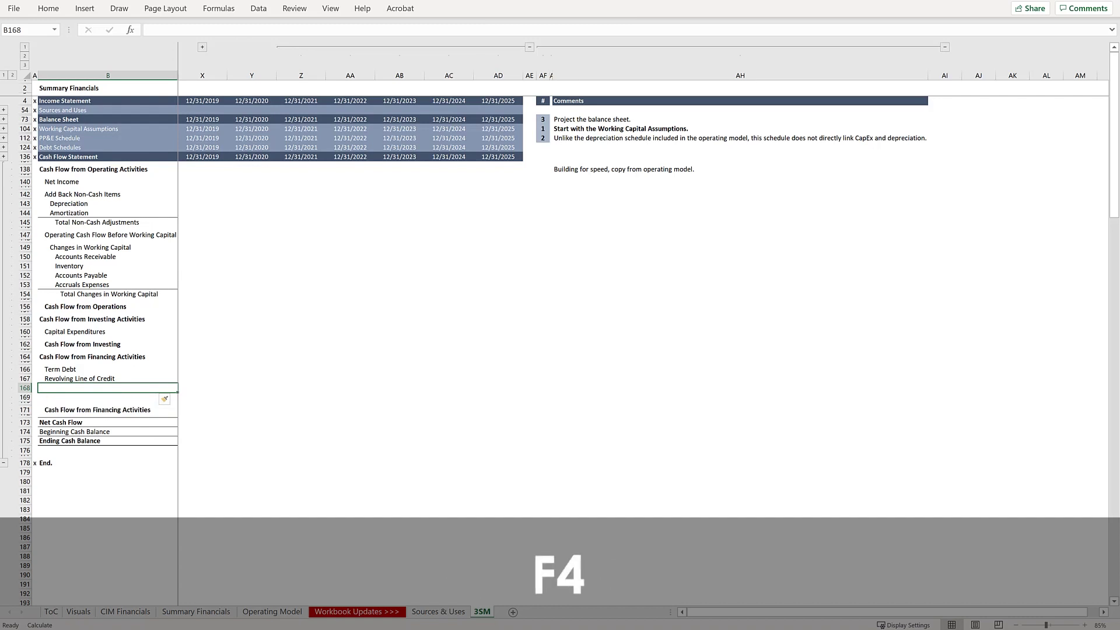
Copy the Term Debt label into row 168 and enter 'Subordinated Debt' in row 169
key(Up)
key(Up)
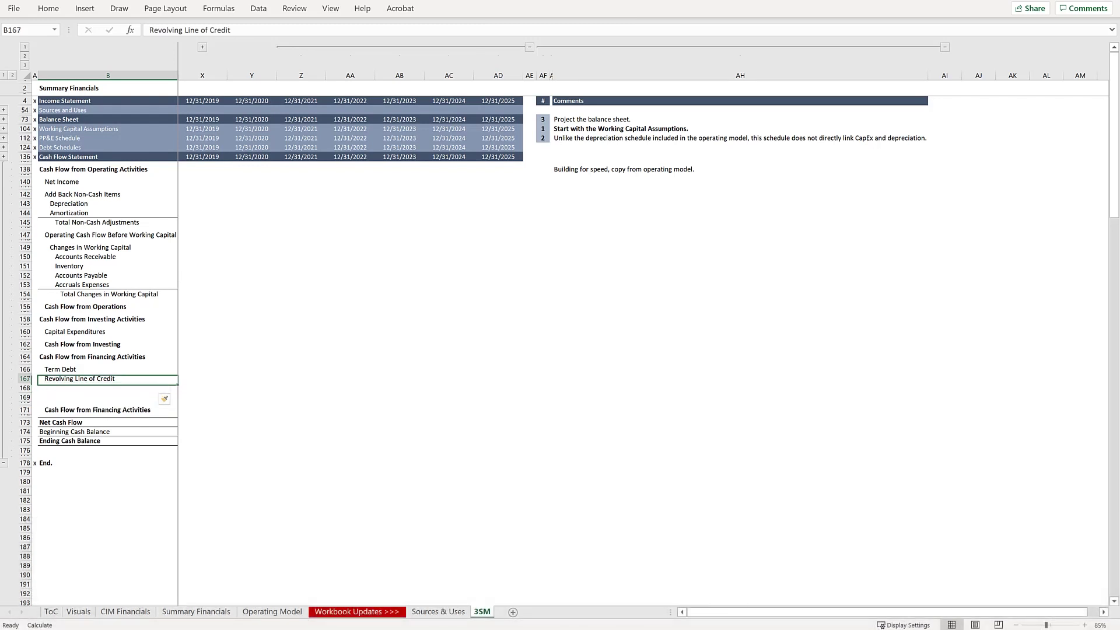
key(ctrl+c)
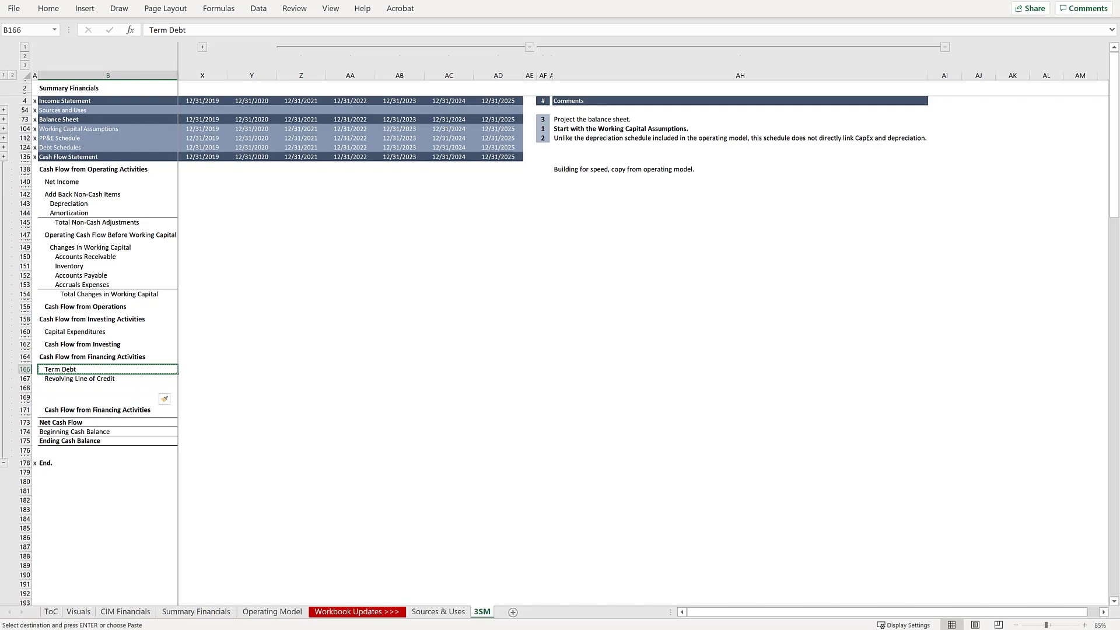
key(Down)
key(Down)
key(ctrl+v)
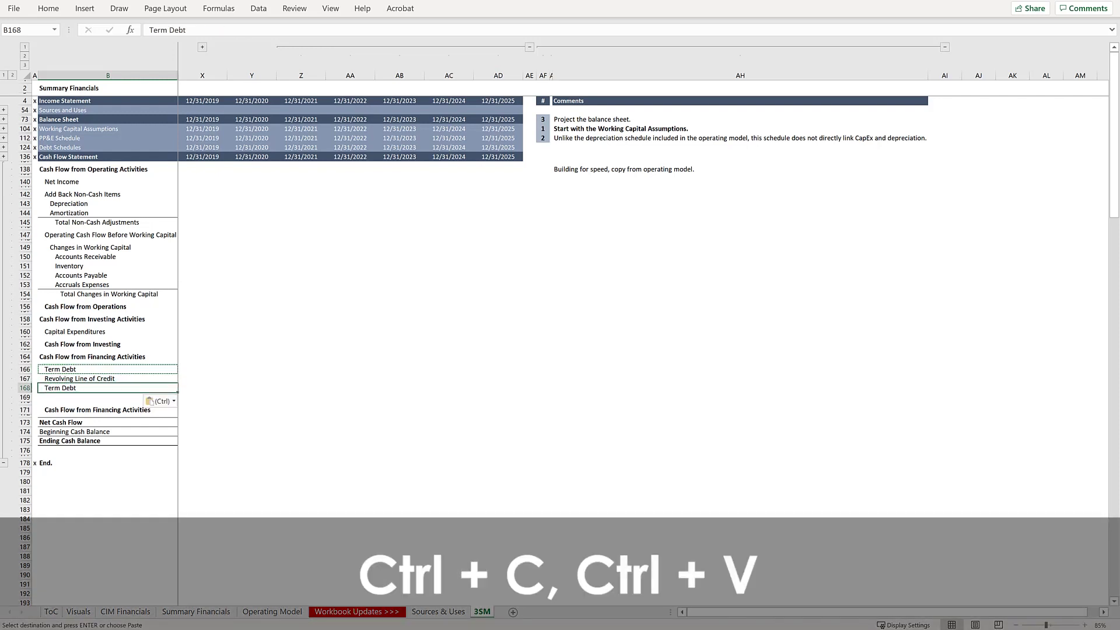
key(Down)
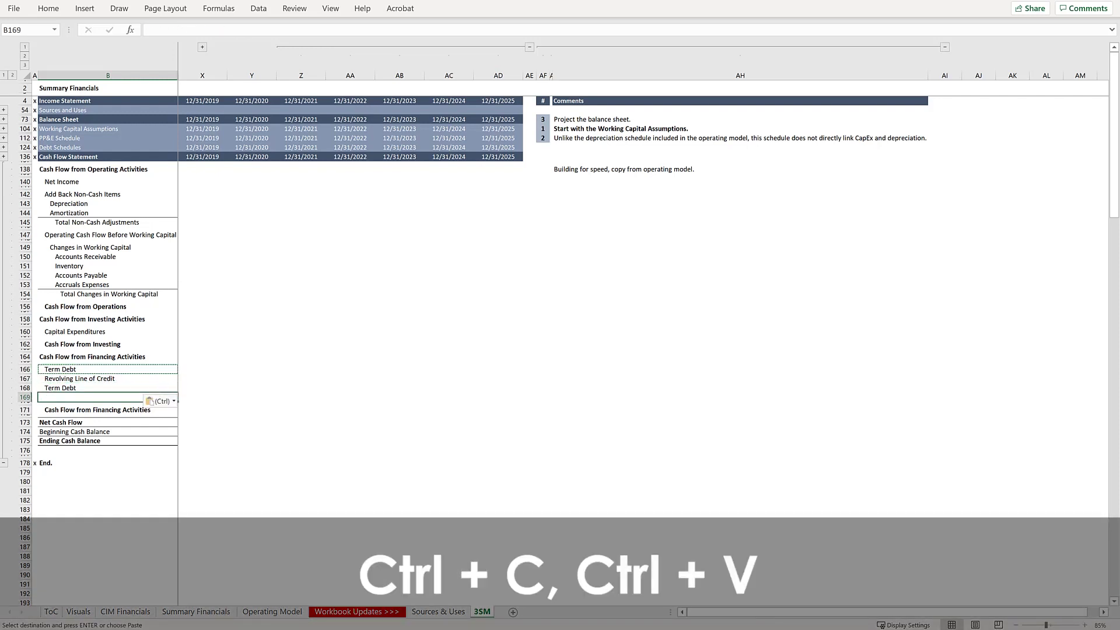
text(Subordinated Deb)
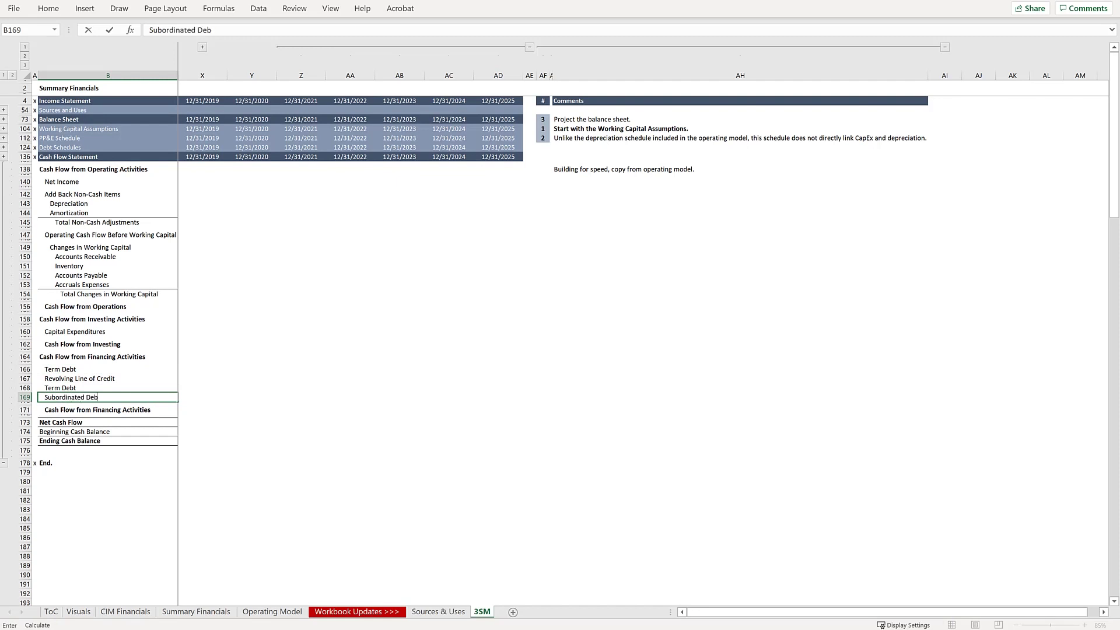
text(t)
key(ctrl+Return)
Delete the duplicate Term Debt row 166
click(108, 369)
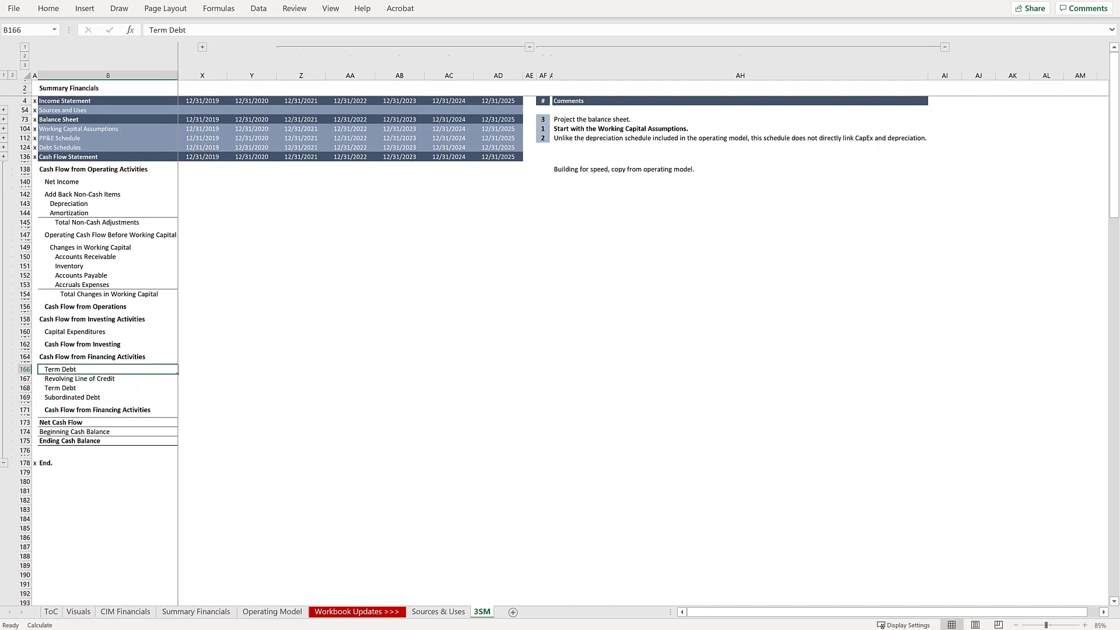
key(shift+space)
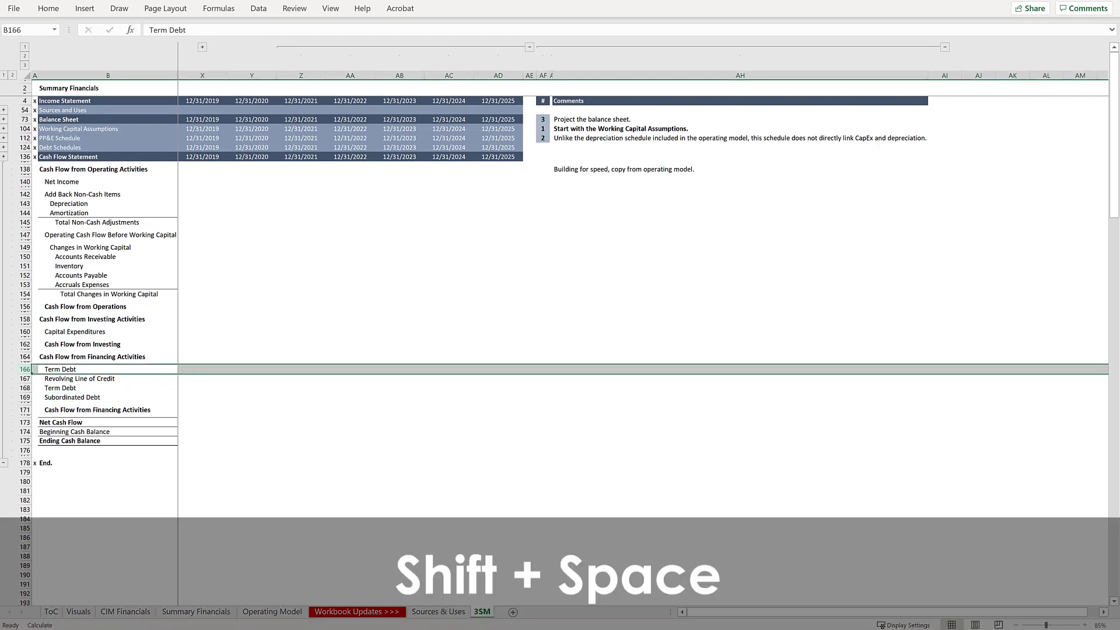
key(alt+e)
key(d)
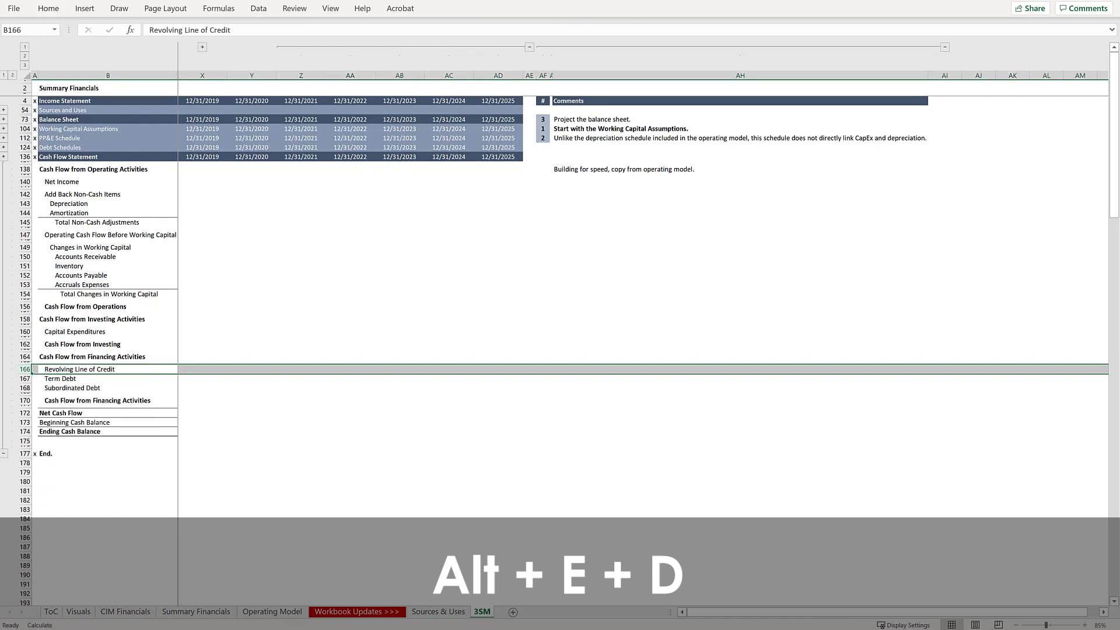
click(35, 369)
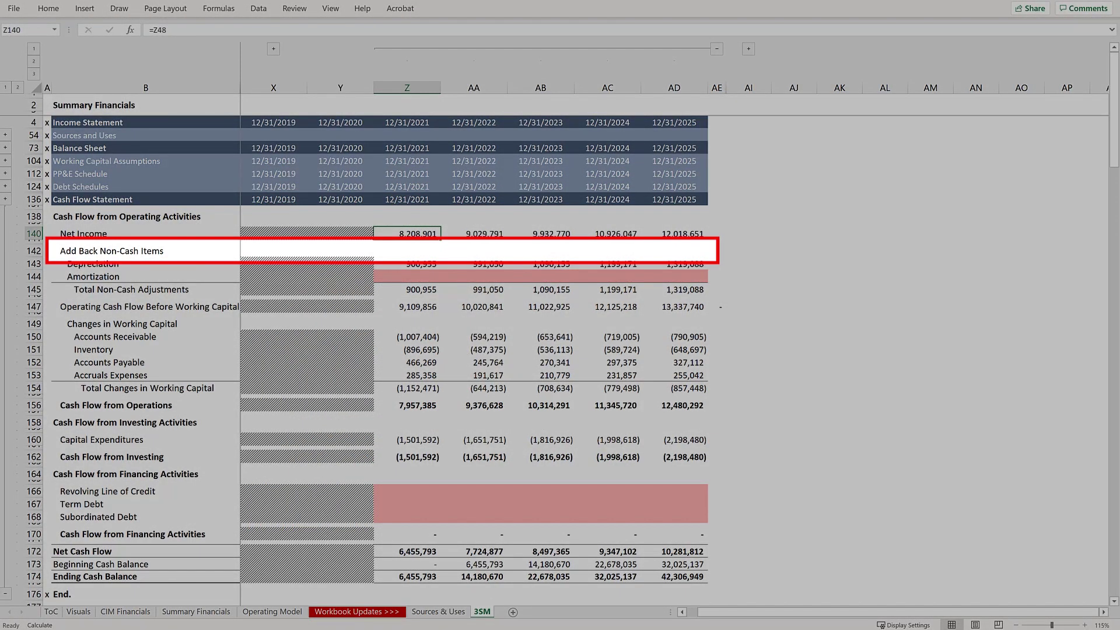
click(407, 264)
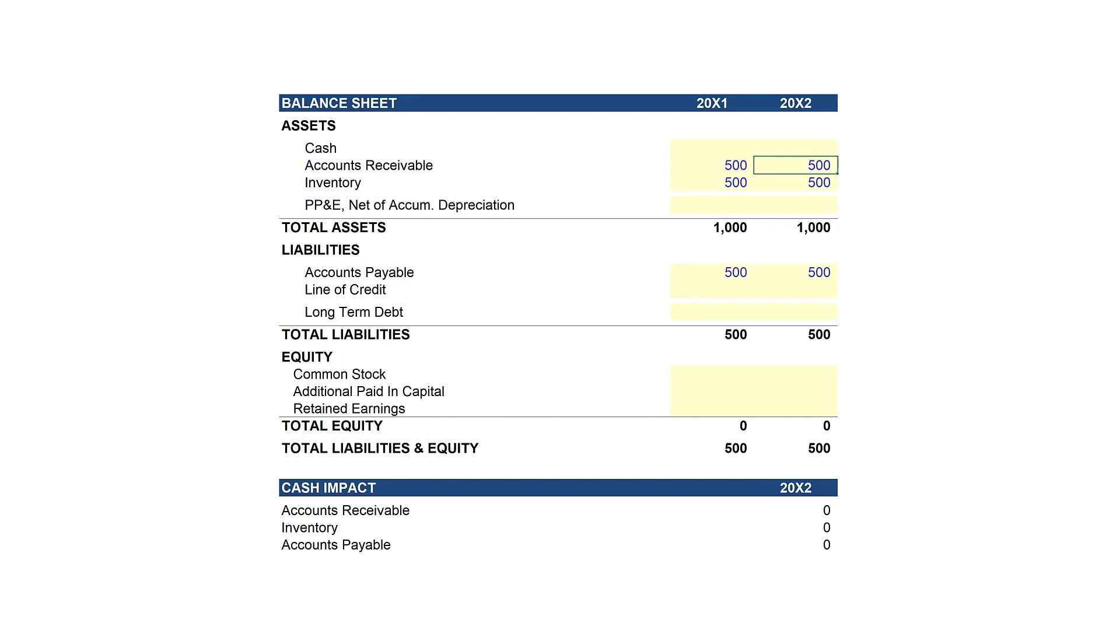
Type 1000, then check 2021 Cash Flow from Operations is =Z147+Z154, giving 7,957,385
text(100)
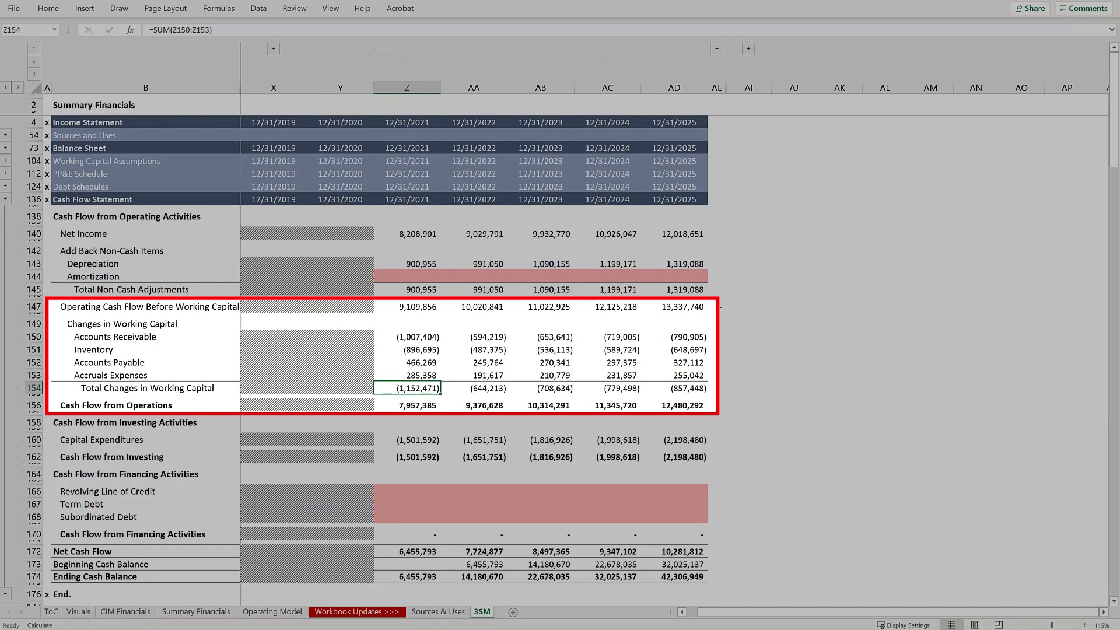
key(Down)
key(F2)
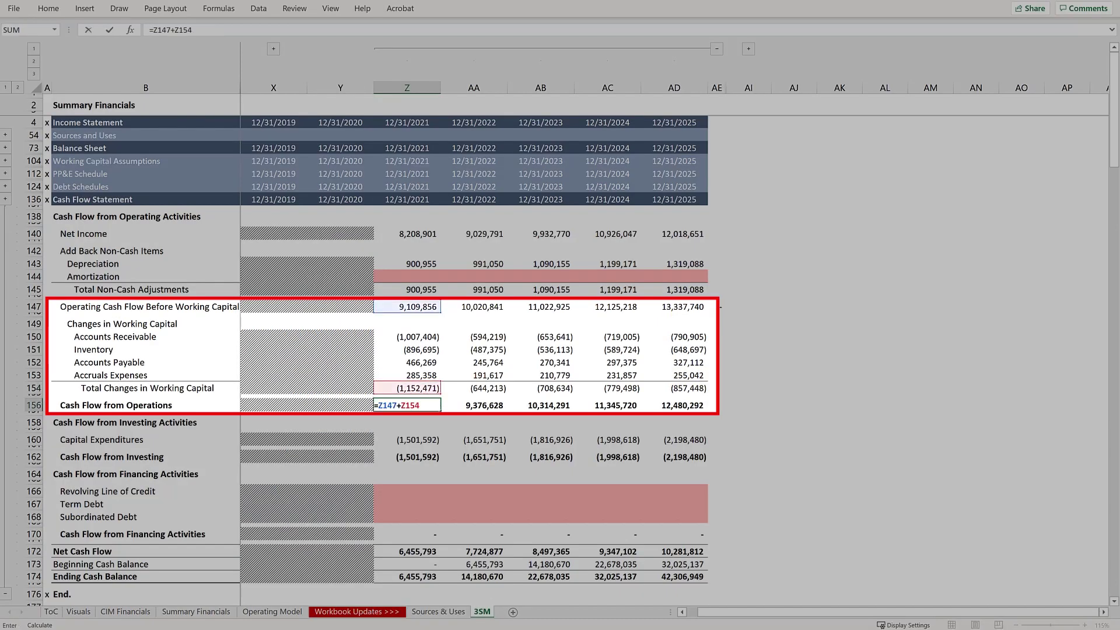
key(Escape)
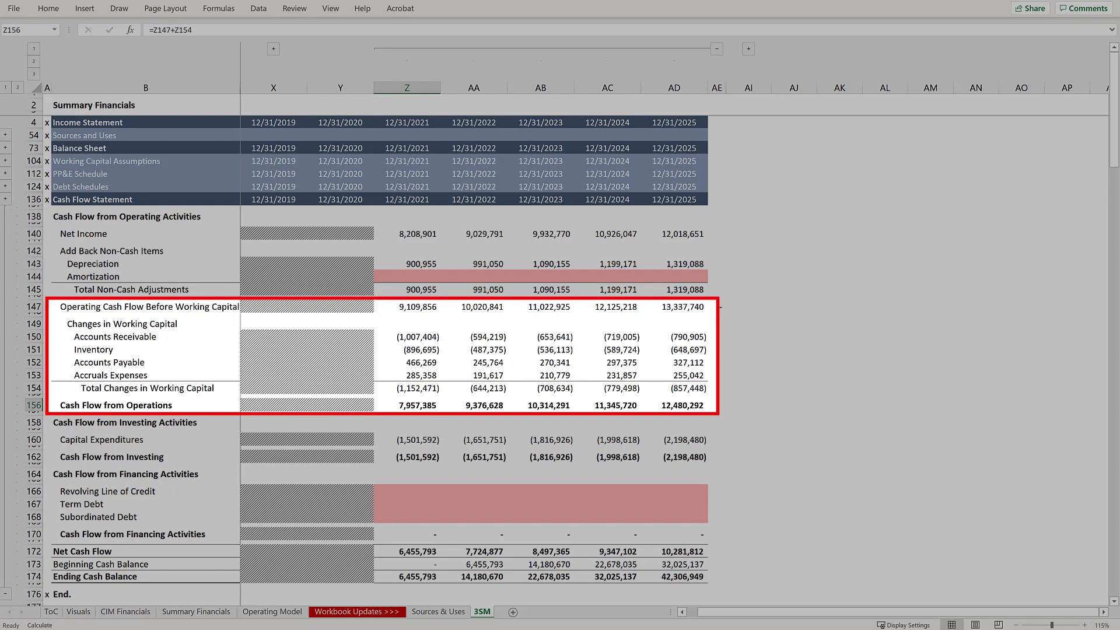
key(Down)
key(Down)
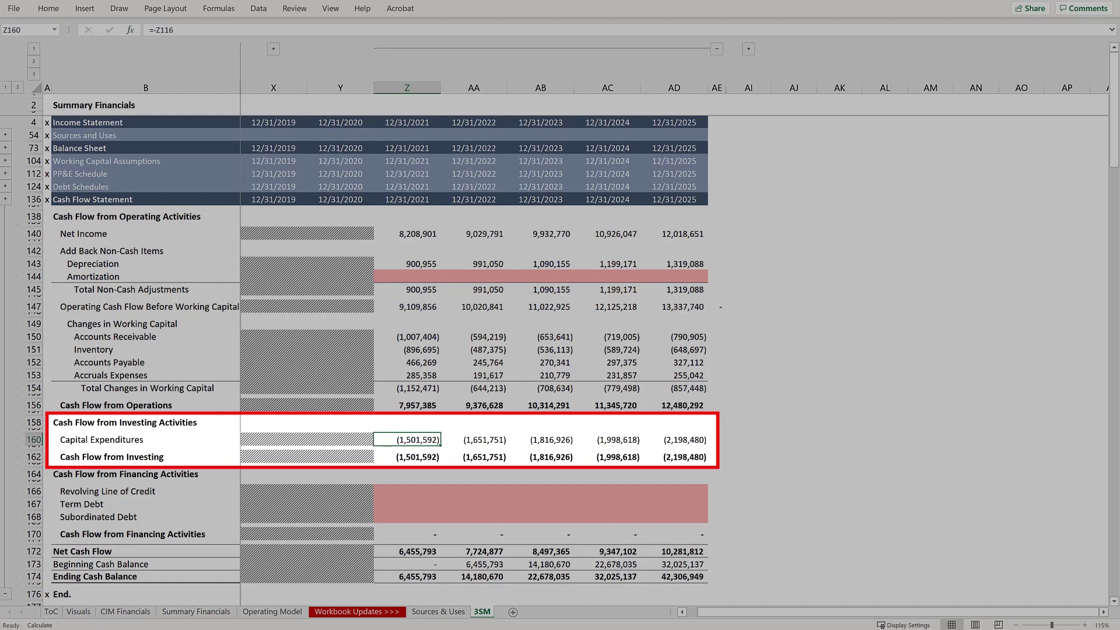
Confirm 2021 Capital Expenditures as =-Z116, (1,501,592), and Cash Flow from Investing as =Z160
key(F2)
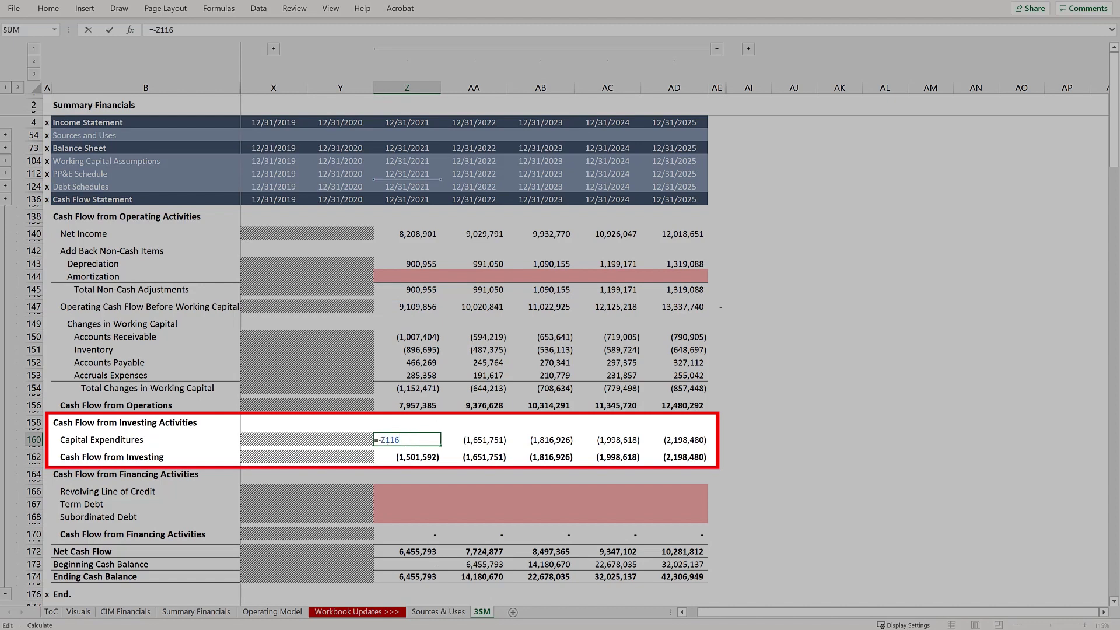
key(Escape)
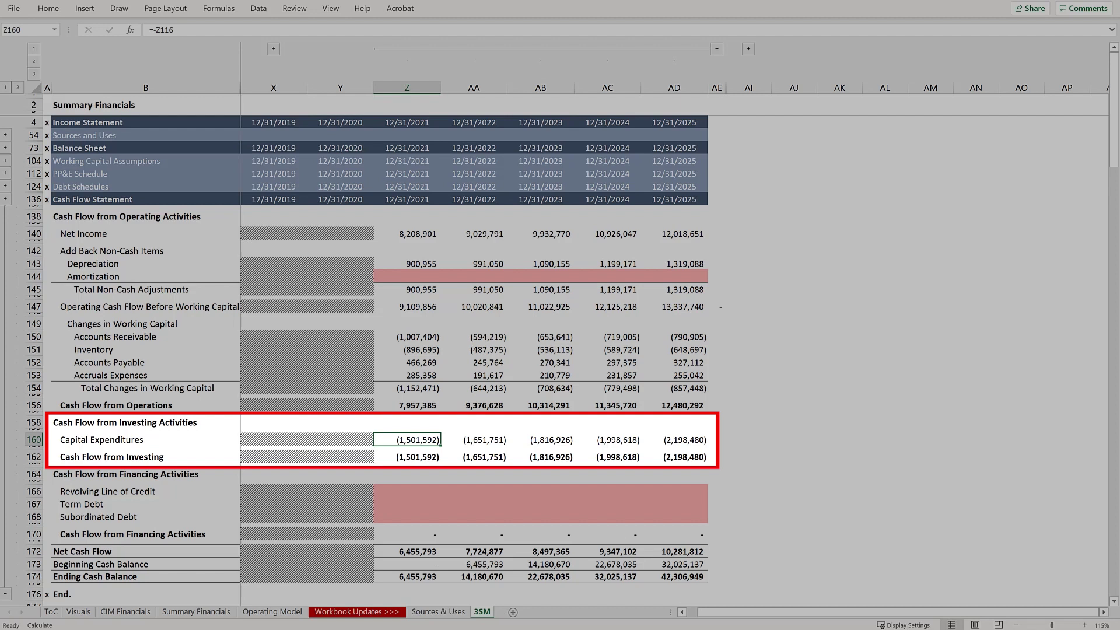
click(406, 457)
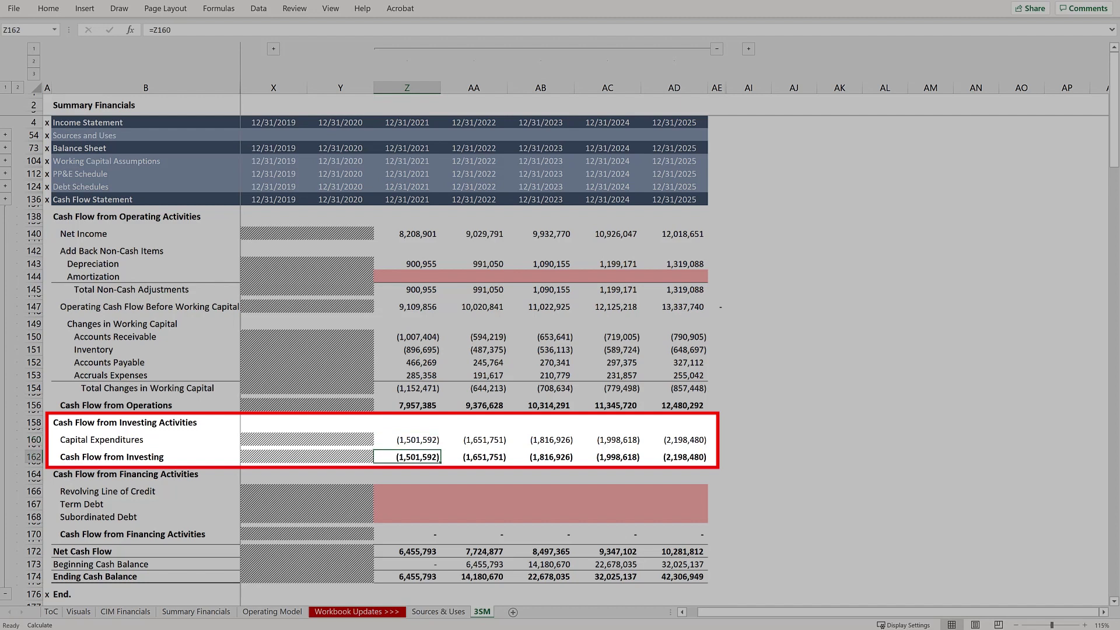
key(F2)
key(Escape)
click(407, 552)
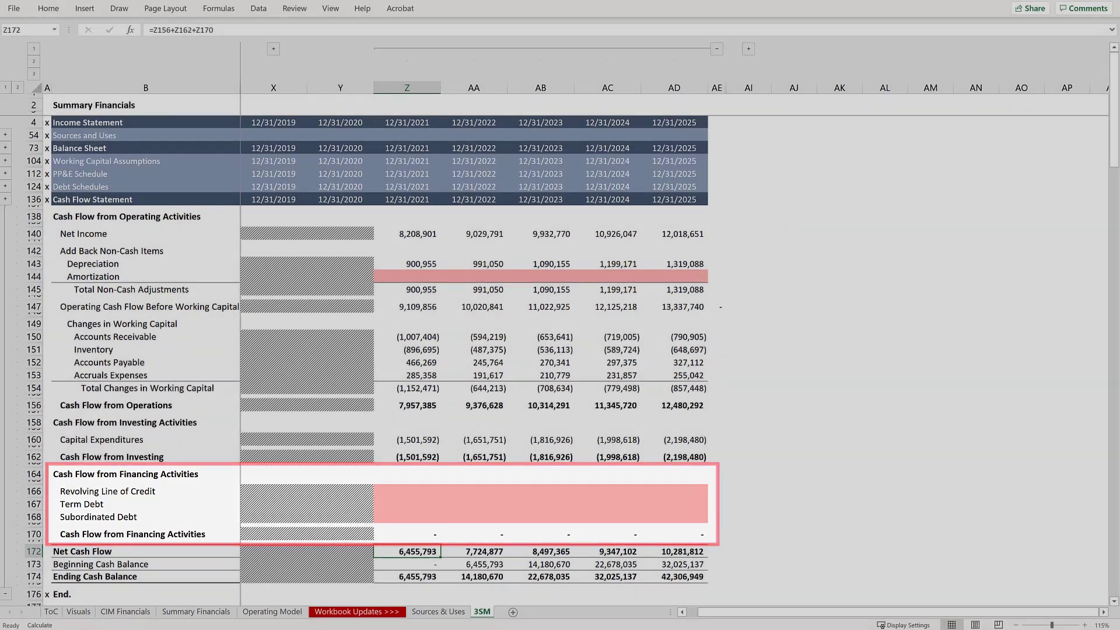
Set 2021 Net Cash Flow to =Z156+Z162+Z170 and Ending Cash Balance to =Z172+Z173
key(F2)
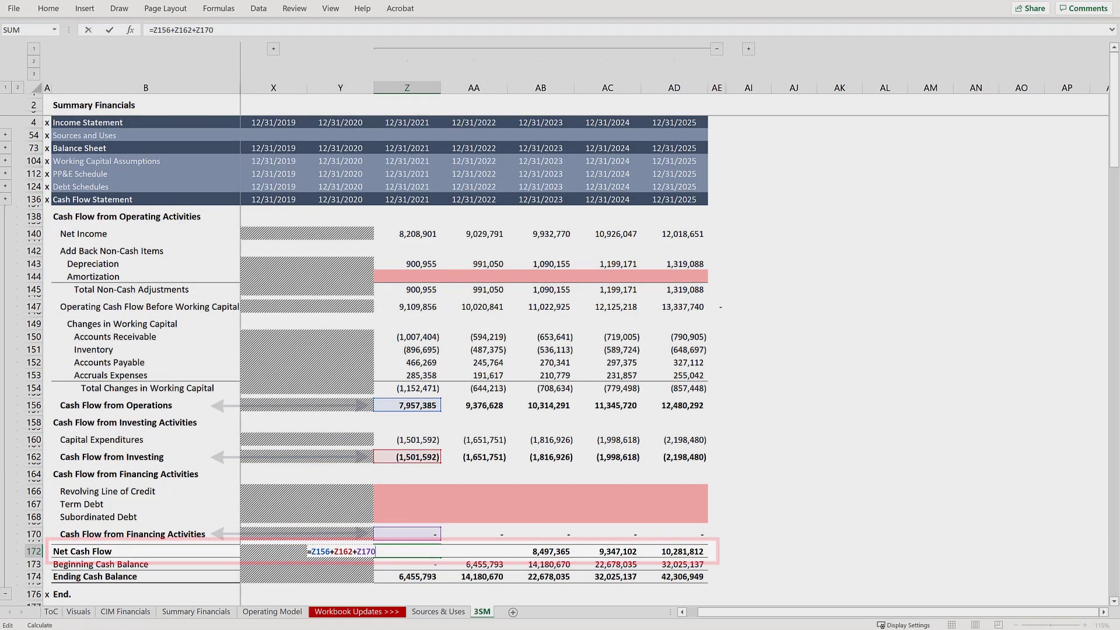
key(ctrl+Return)
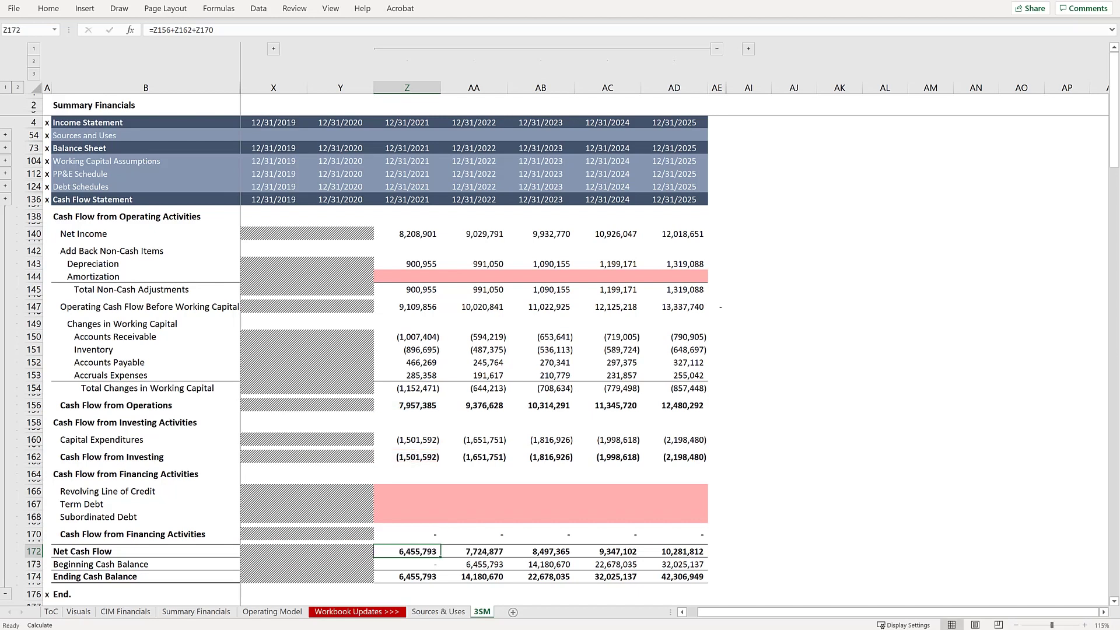
key(Down)
key(Down)
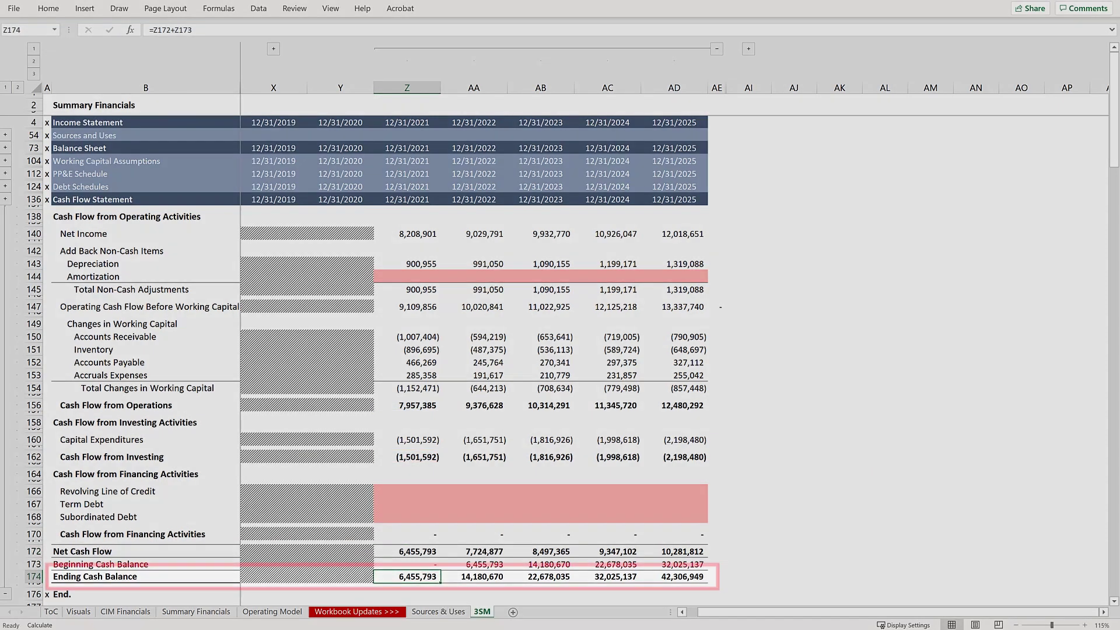
text(=Z172+Z173)
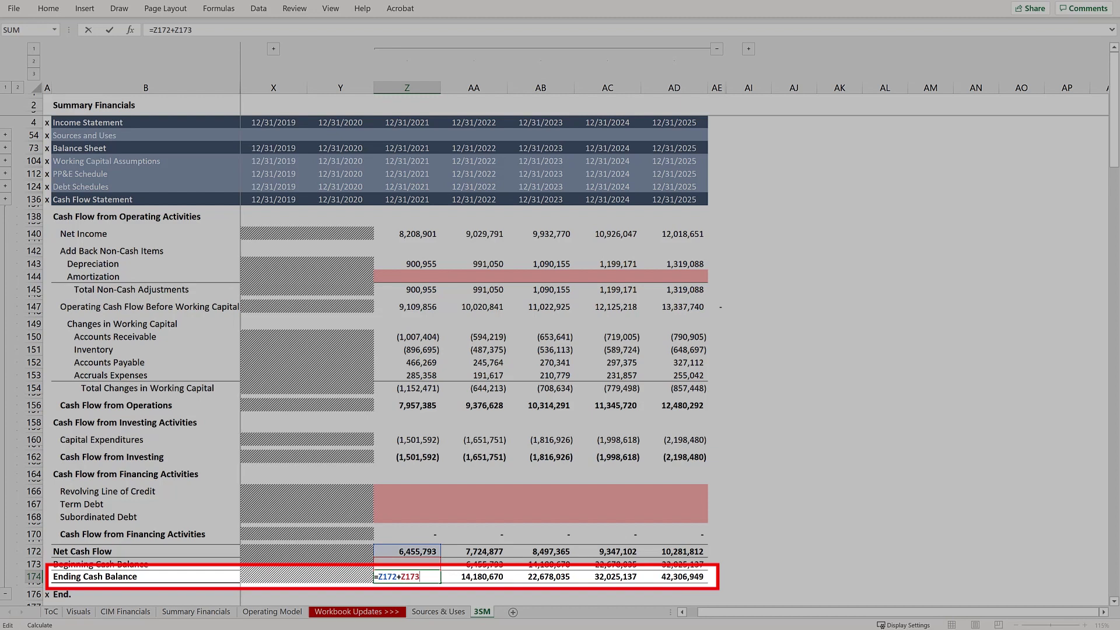
key(ctrl+Return)
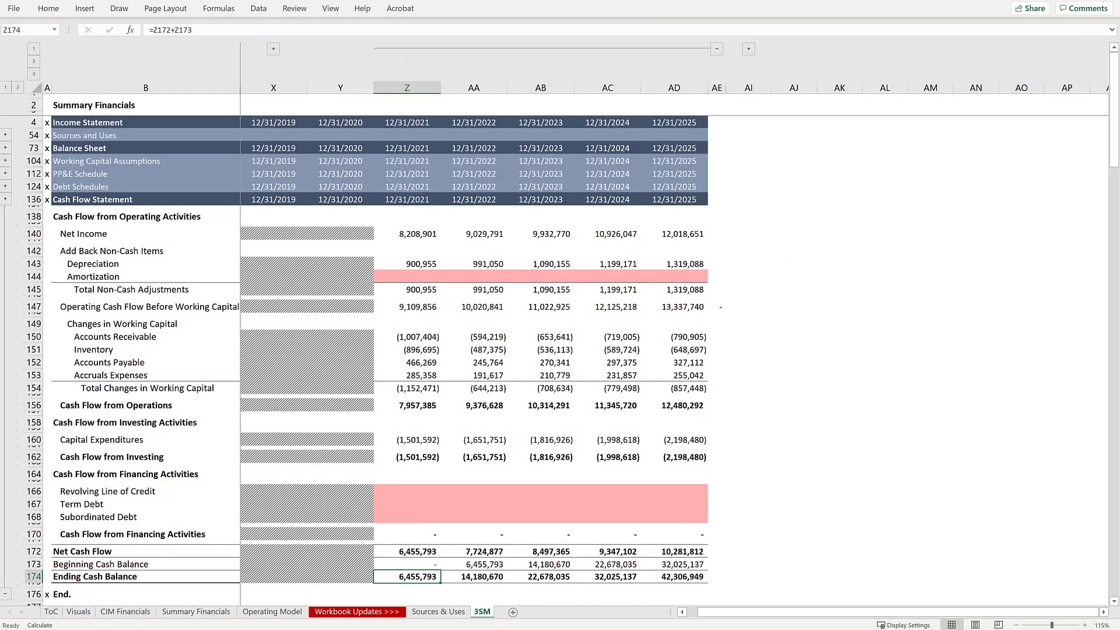
Expand the Balance Sheet and select 2020 NewCo subordinated and senior debt, summing to 42,000,000
click(5, 161)
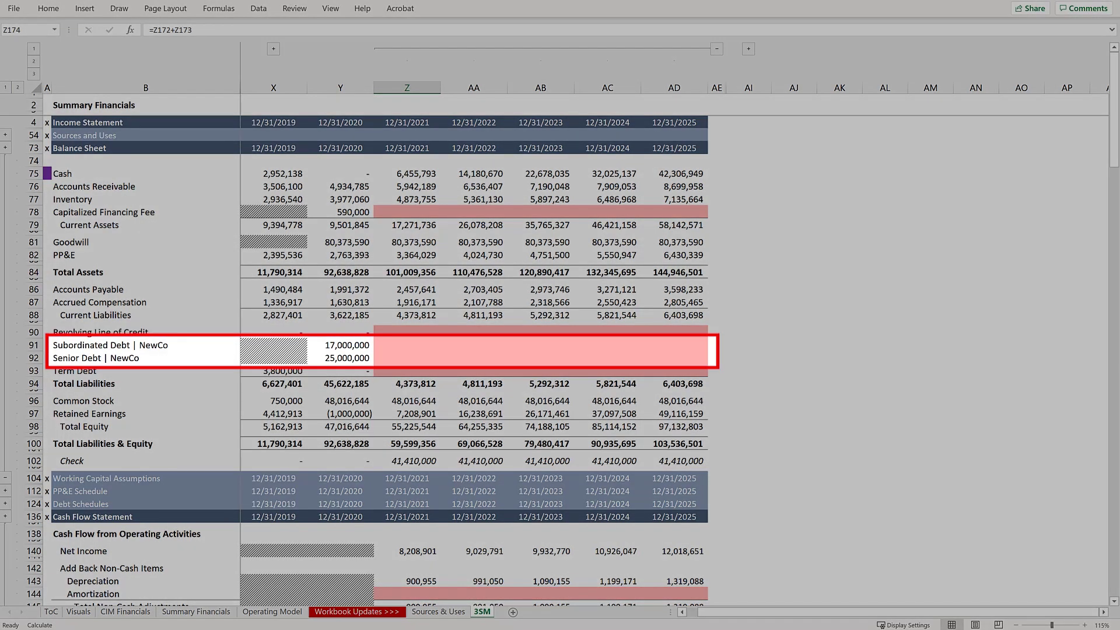
drag(344, 345, 344, 357)
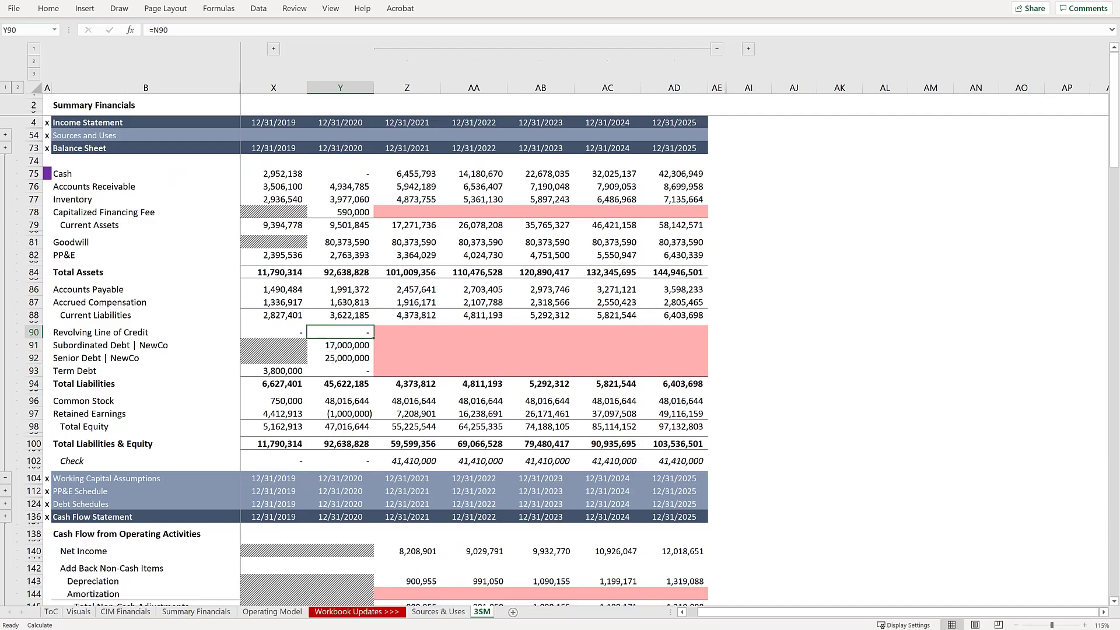
key(Up)
key(Up)
key(Up)
key(Up)
key(Up)
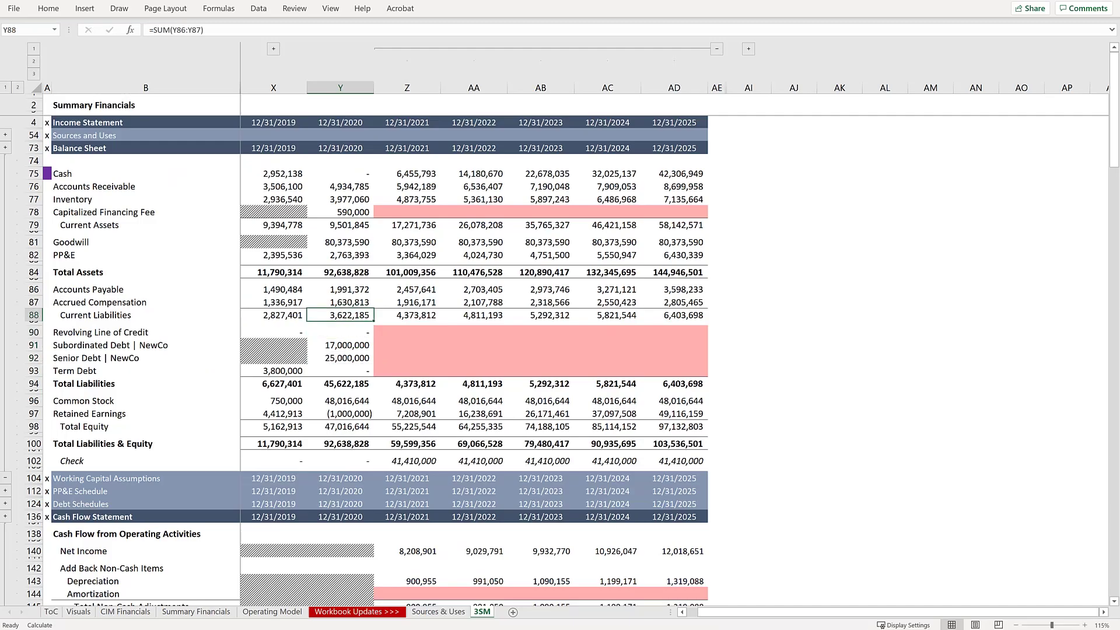
key(Up)
key(Up)
key(Up)
key(Up)
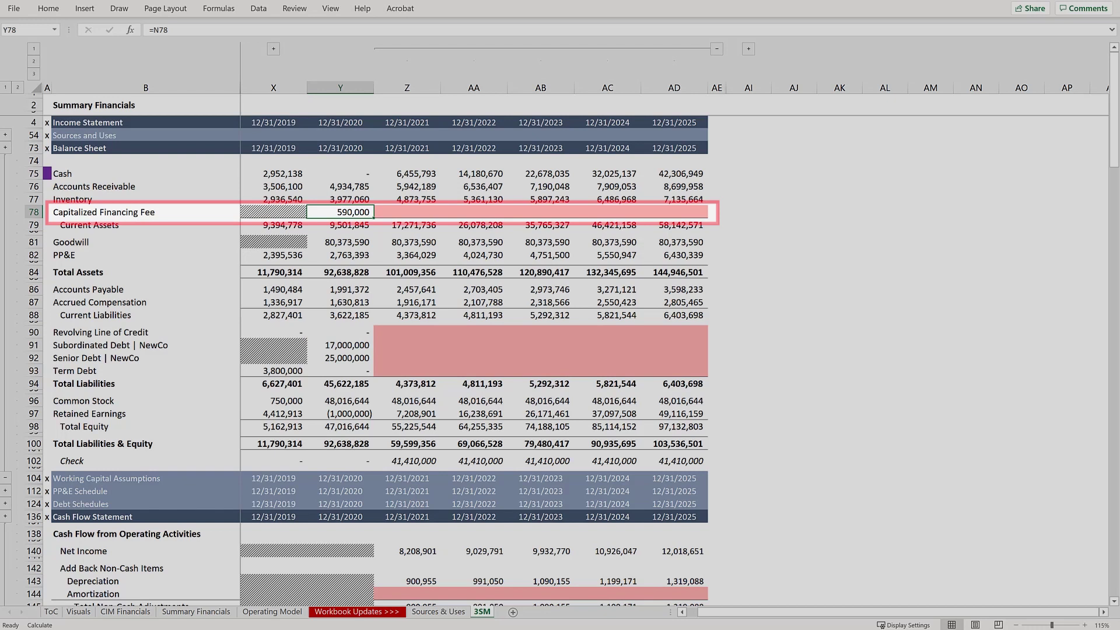